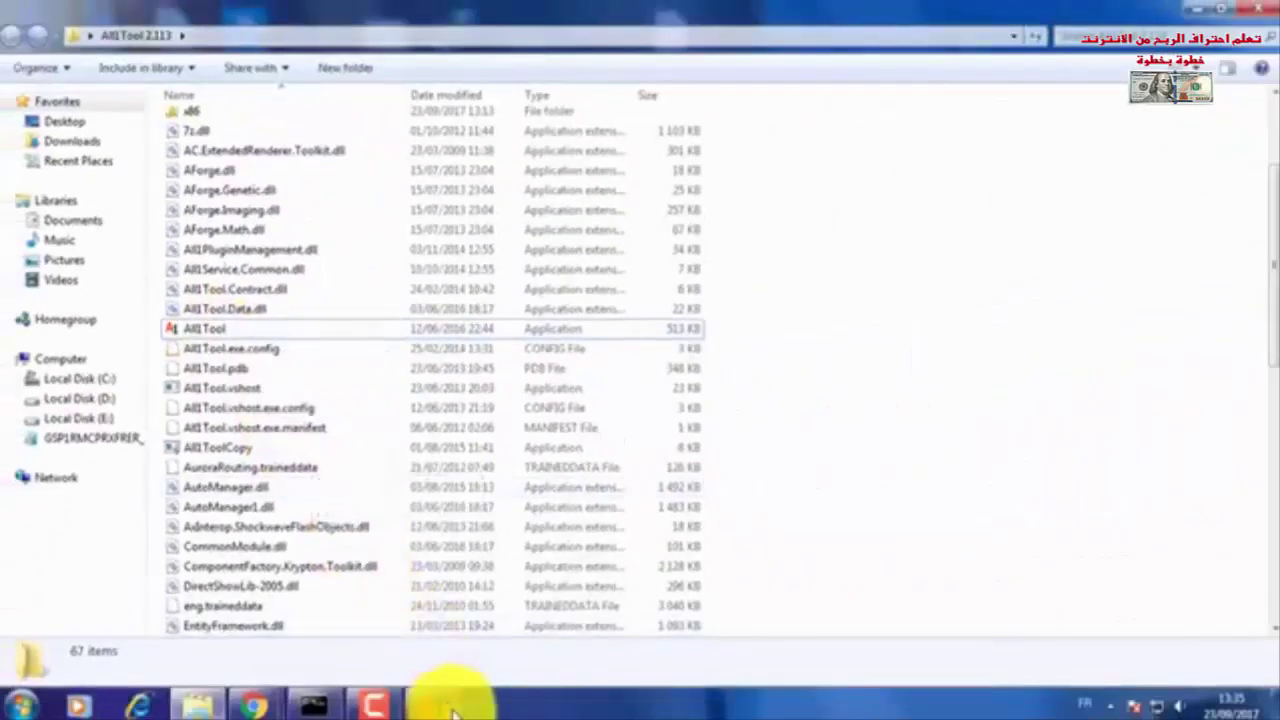
Step: Minimize the All1Tool 2.113 folder window and bring the All1Tool program to the front at full size
click(1207, 10)
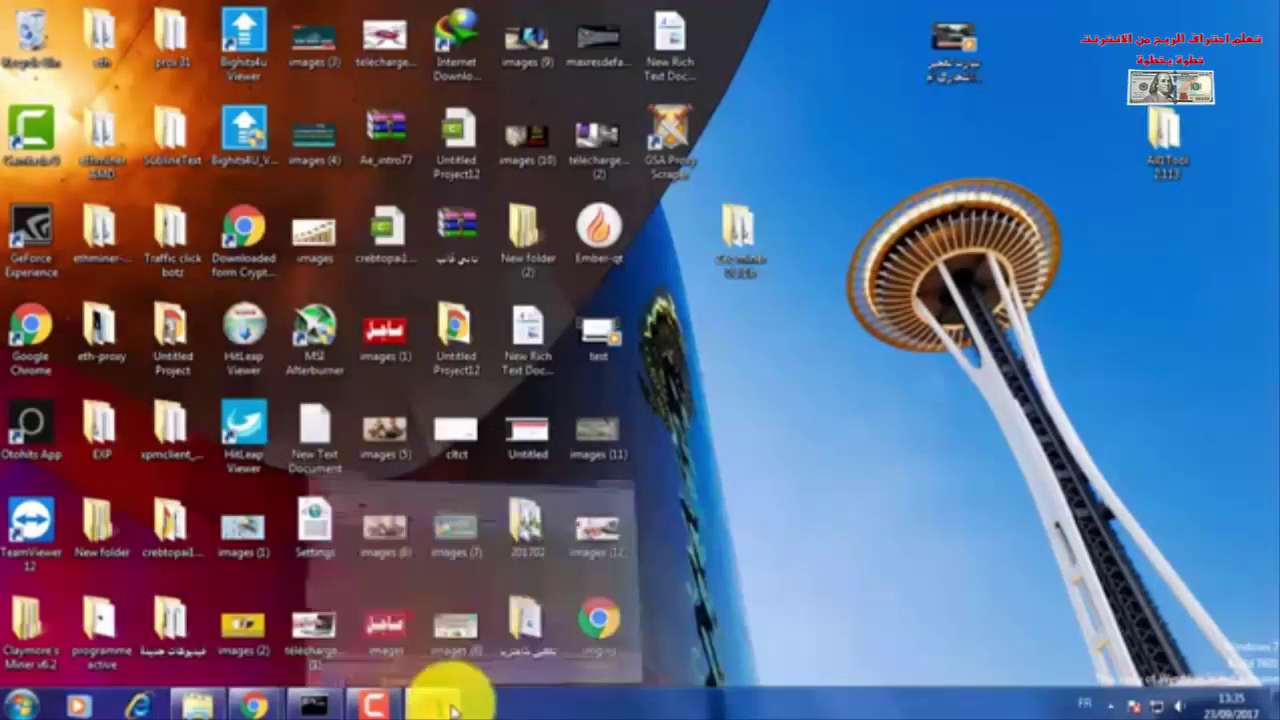
click(443, 704)
double_click(877, 128)
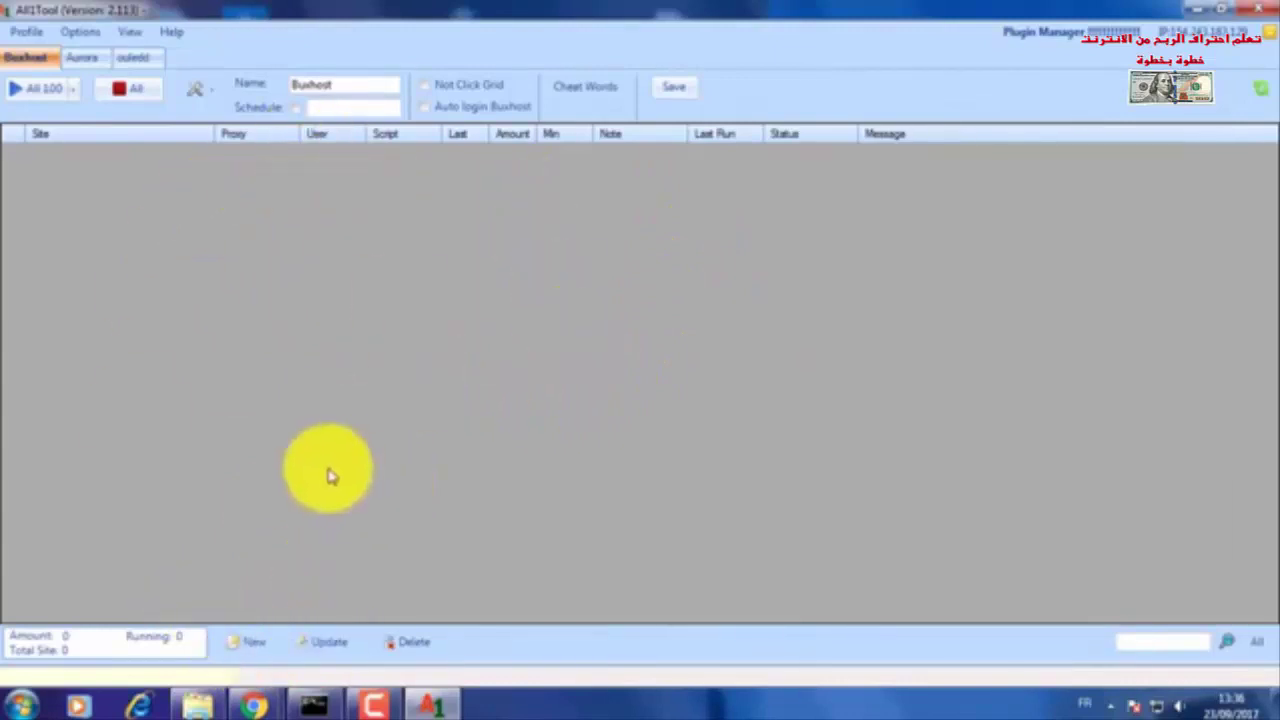
Step: Switch to Chrome and copy the VIPRefs site address
click(258, 708)
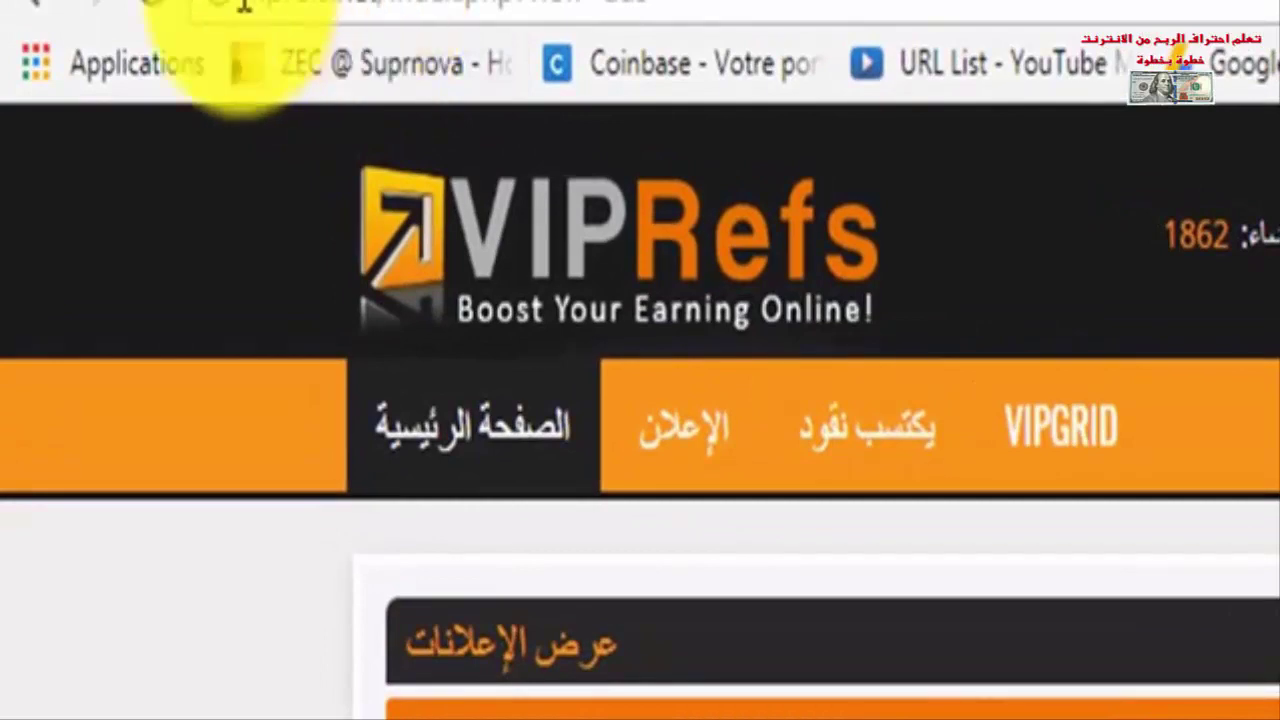
right_click(277, 8)
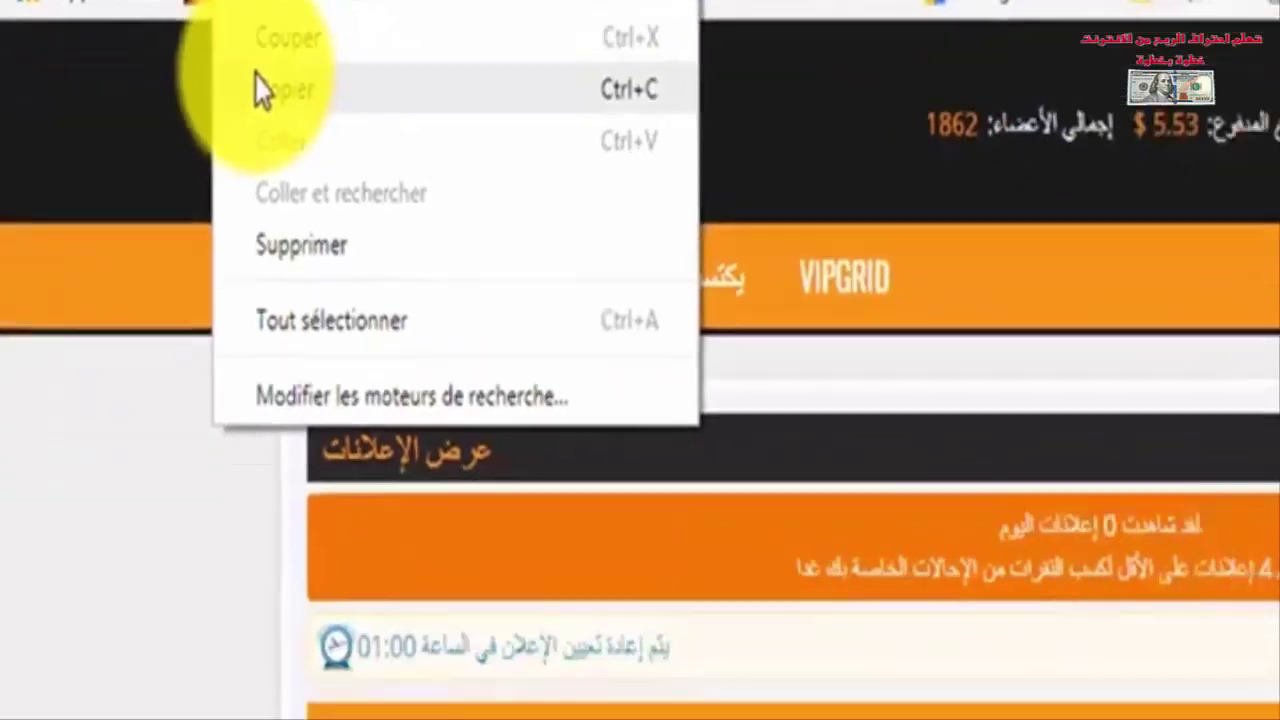
click(288, 189)
Step: Switch back to All1Tool, create a new profile, rename it with the account owner's name and enable automatic Buxhost login
click(432, 697)
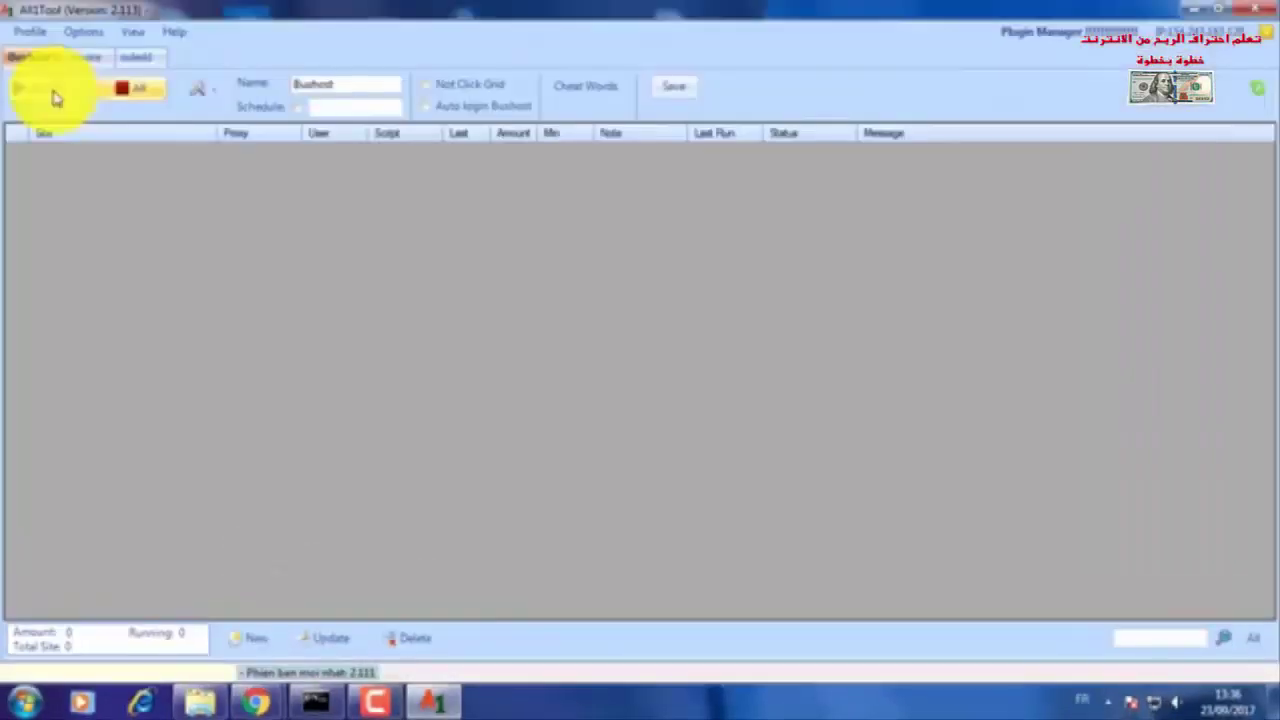
click(32, 36)
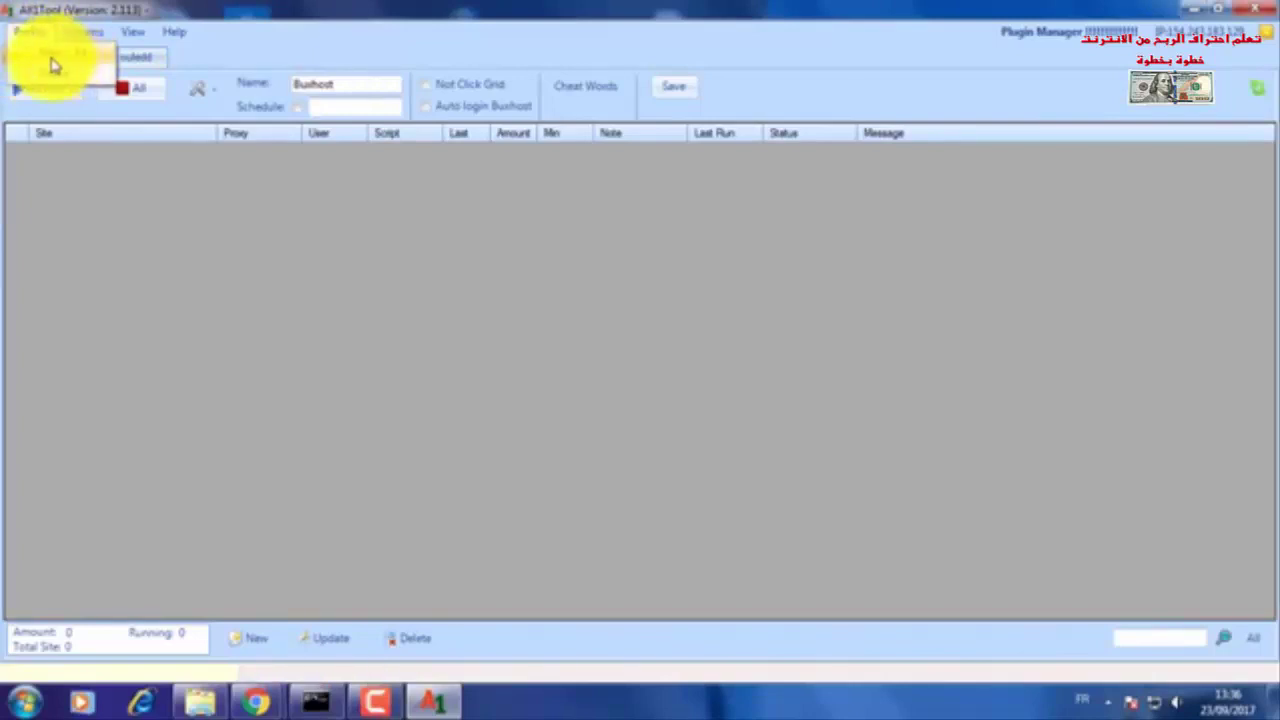
click(55, 62)
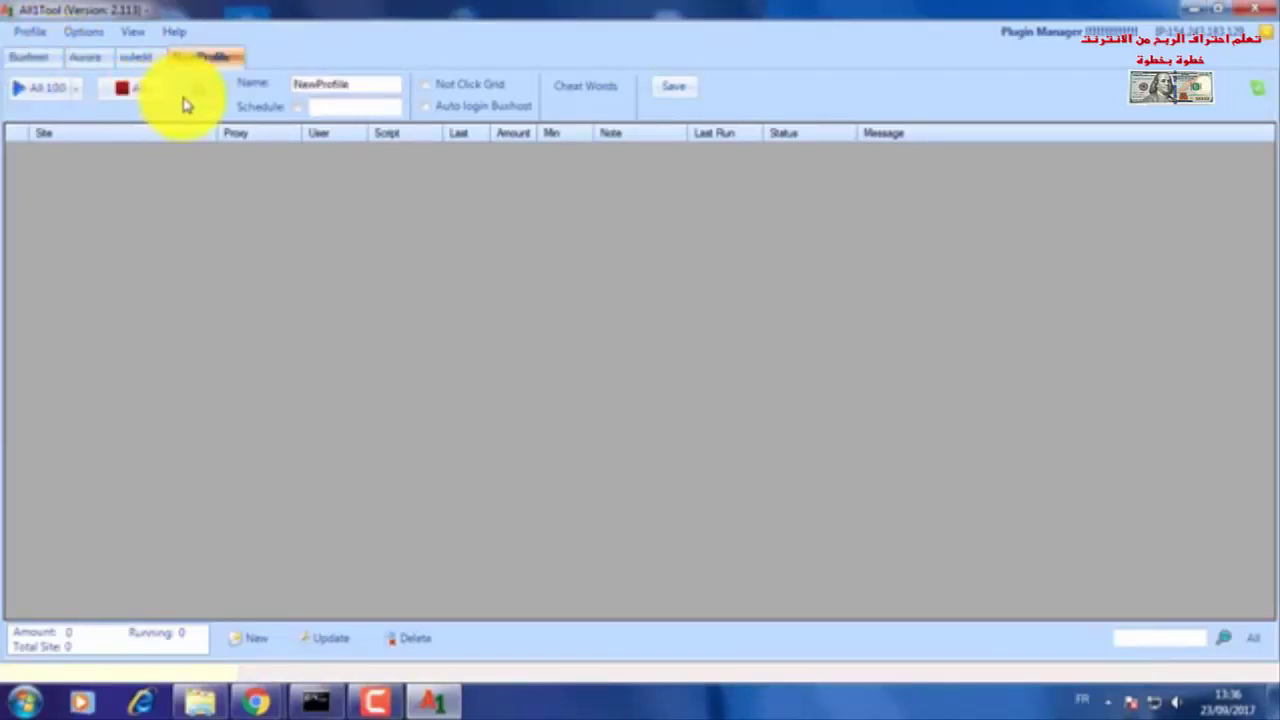
double_click(306, 82)
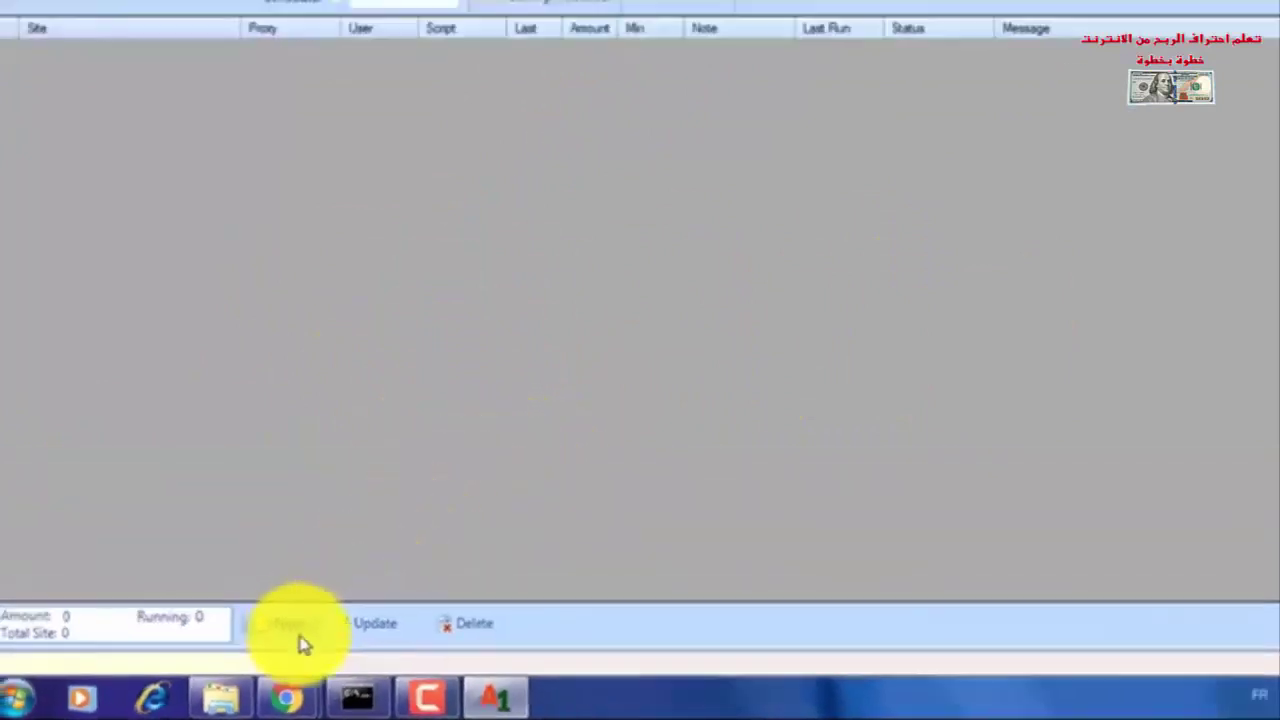
click(512, 505)
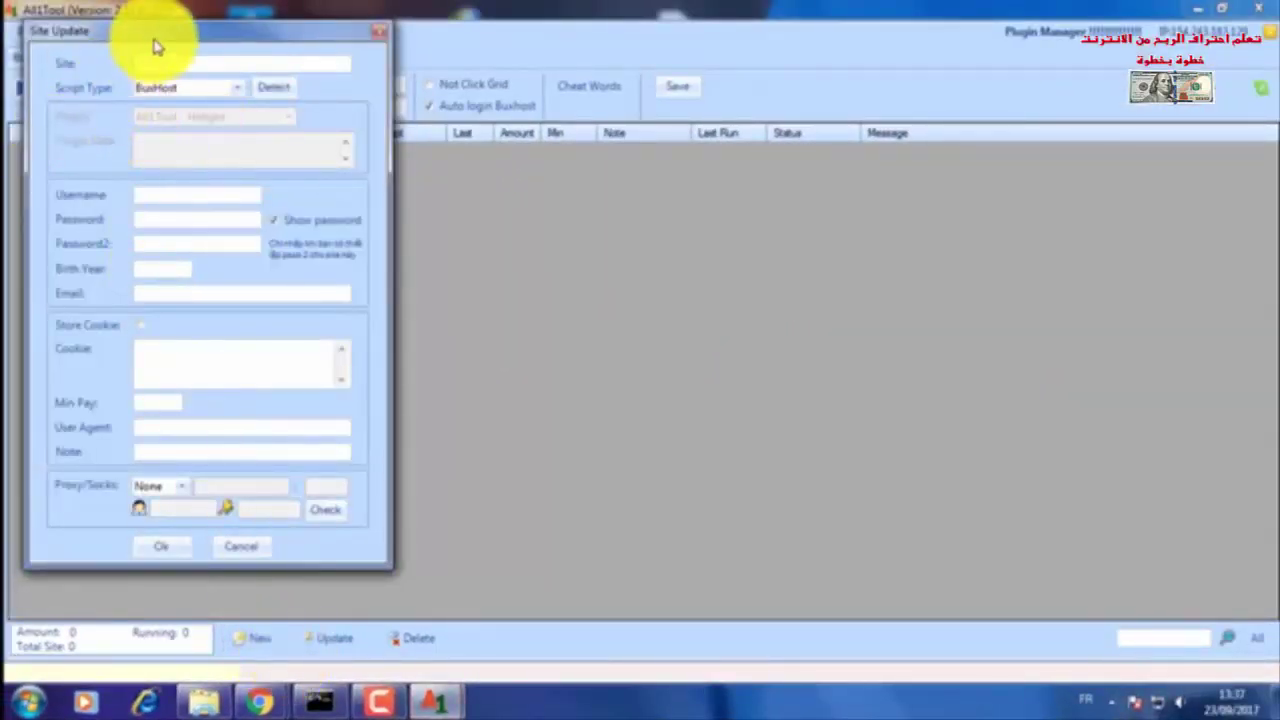
drag(155, 46, 369, 100)
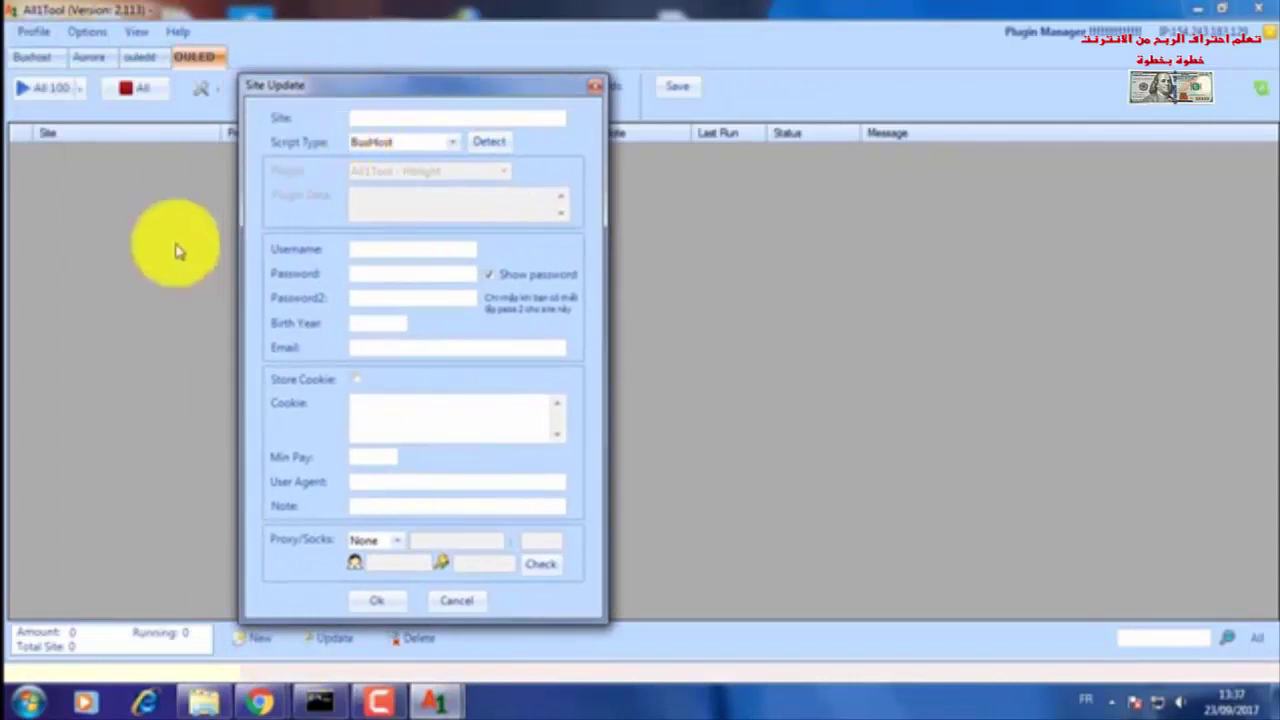
right_click(376, 119)
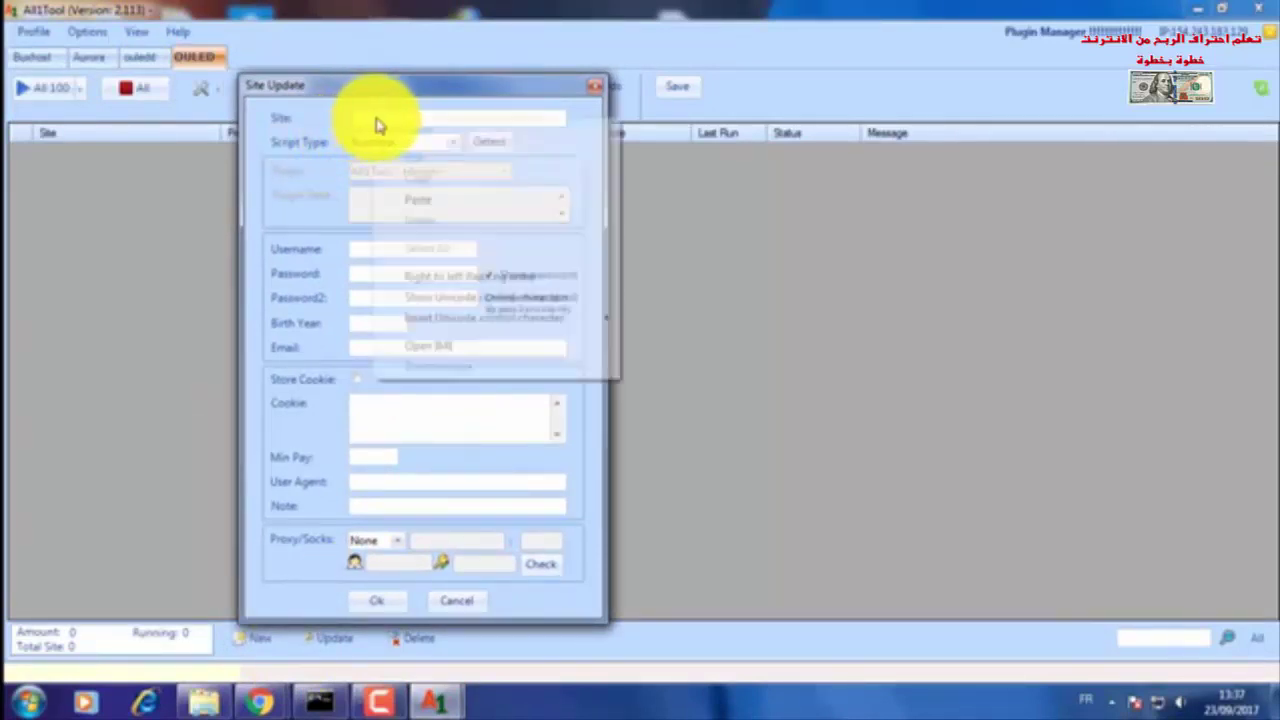
click(421, 204)
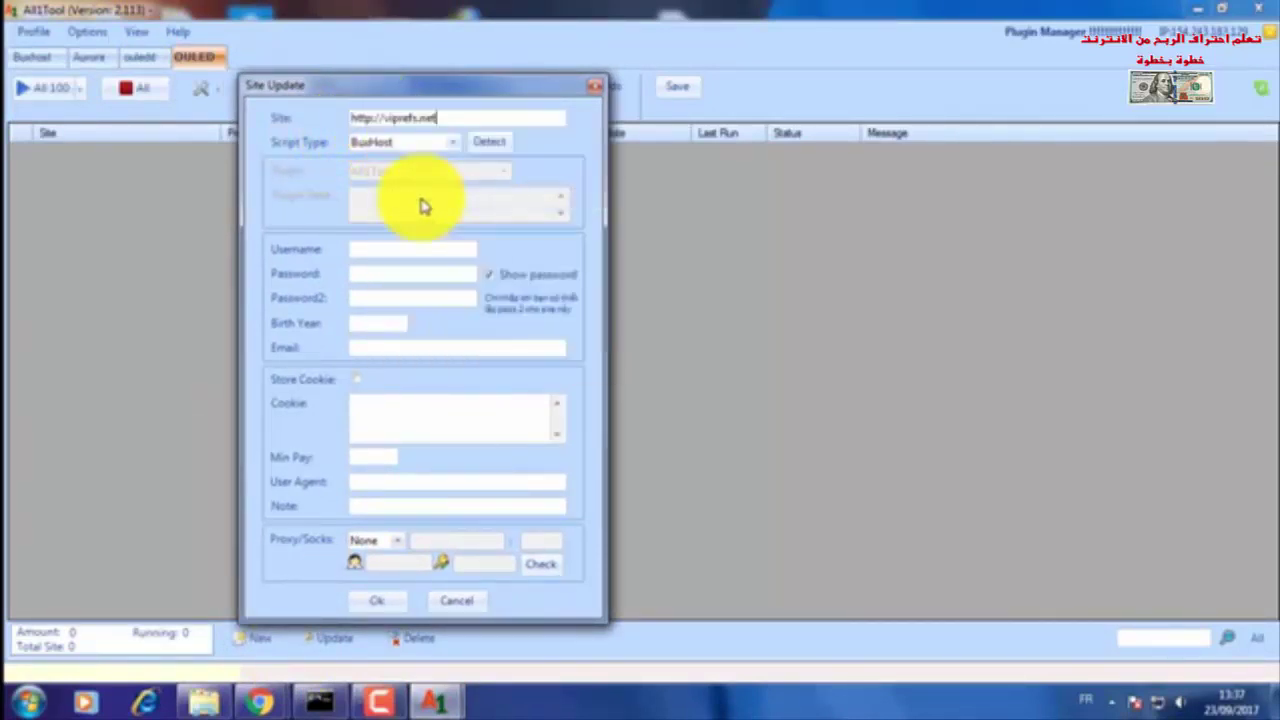
click(493, 151)
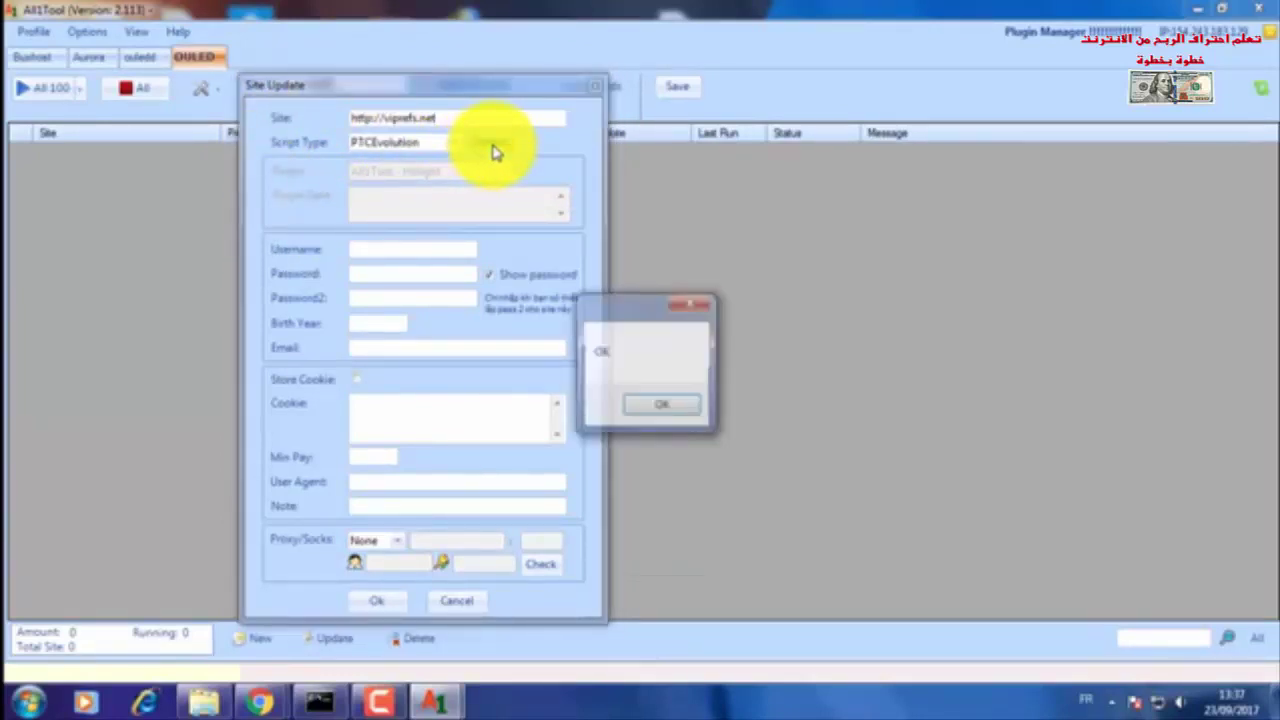
click(660, 414)
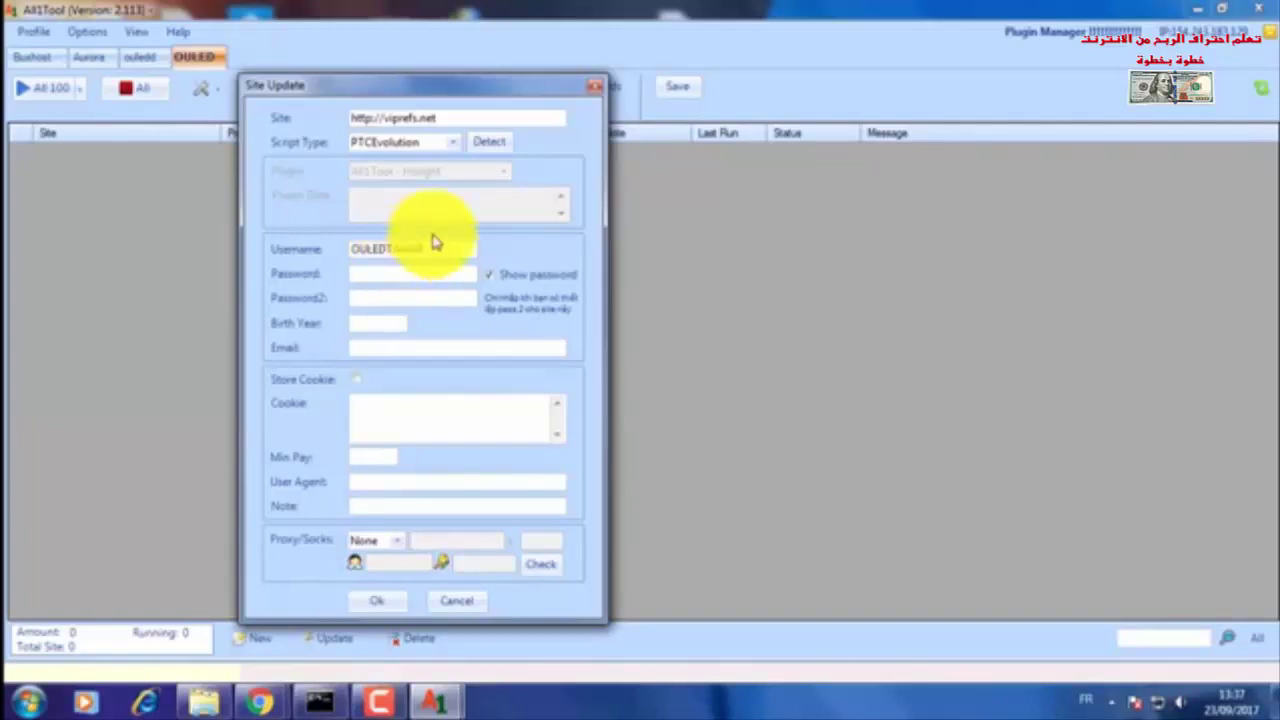
Step: Enter the account username and password for the site, enable cookie storage and set the minimum pay to 1
drag(431, 247, 331, 251)
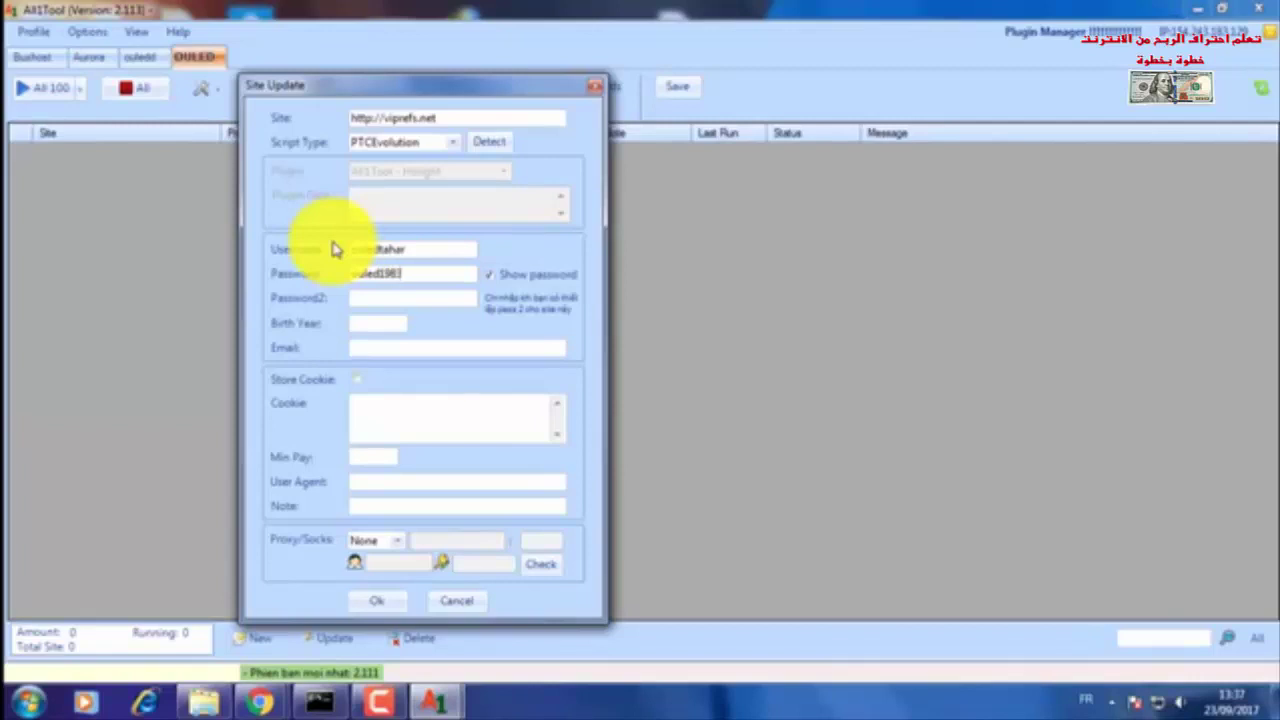
click(358, 380)
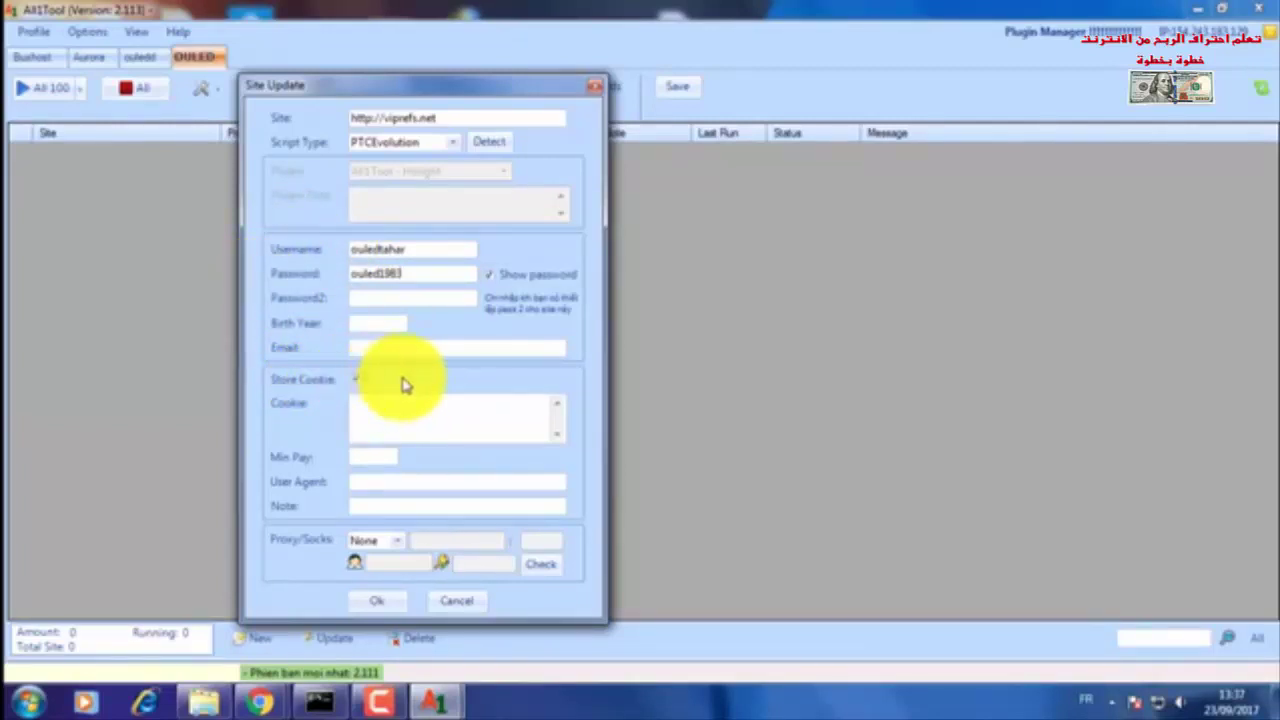
click(370, 456)
text(1)
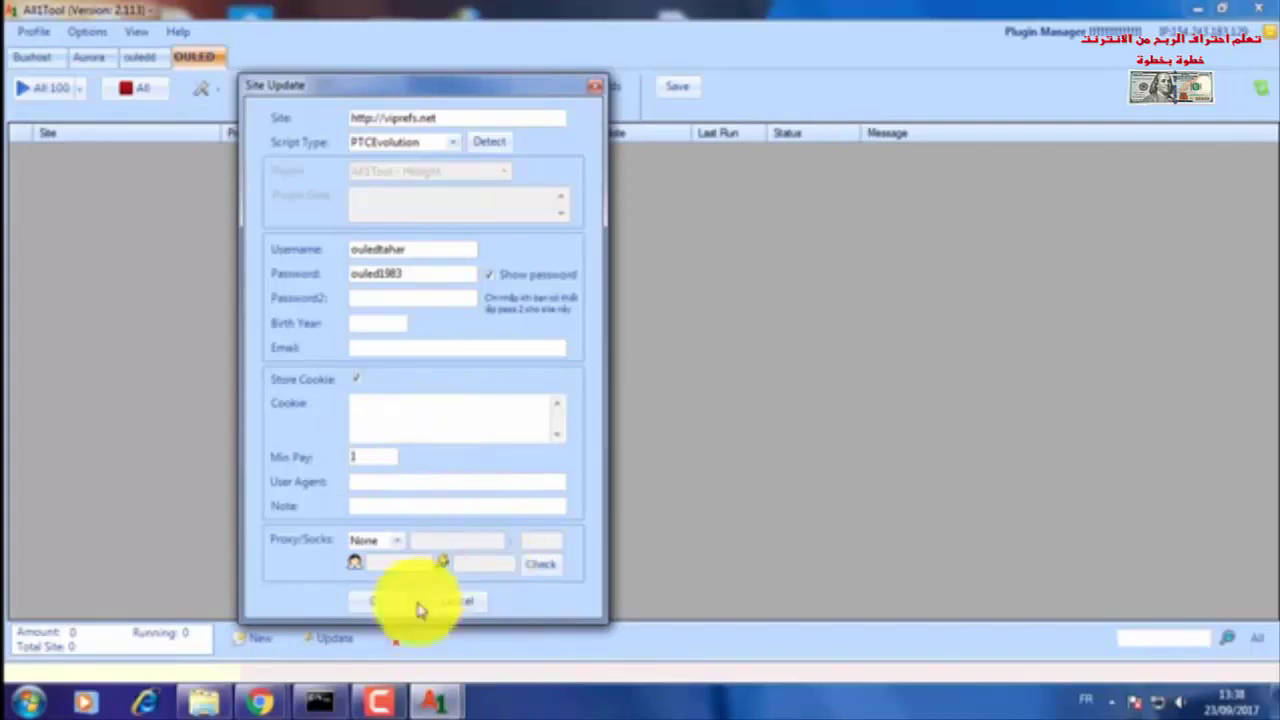
Step: Check the connection with the proxy left at None and save the viprefs.net site entry
click(538, 565)
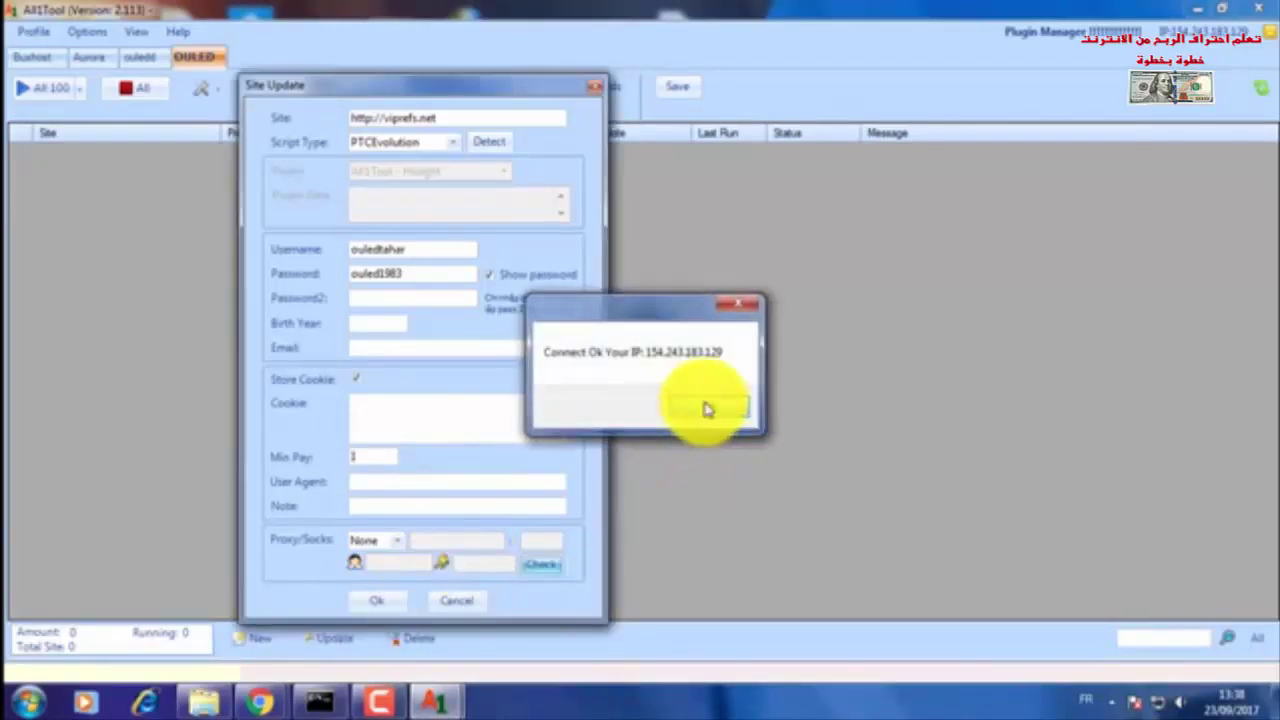
click(706, 409)
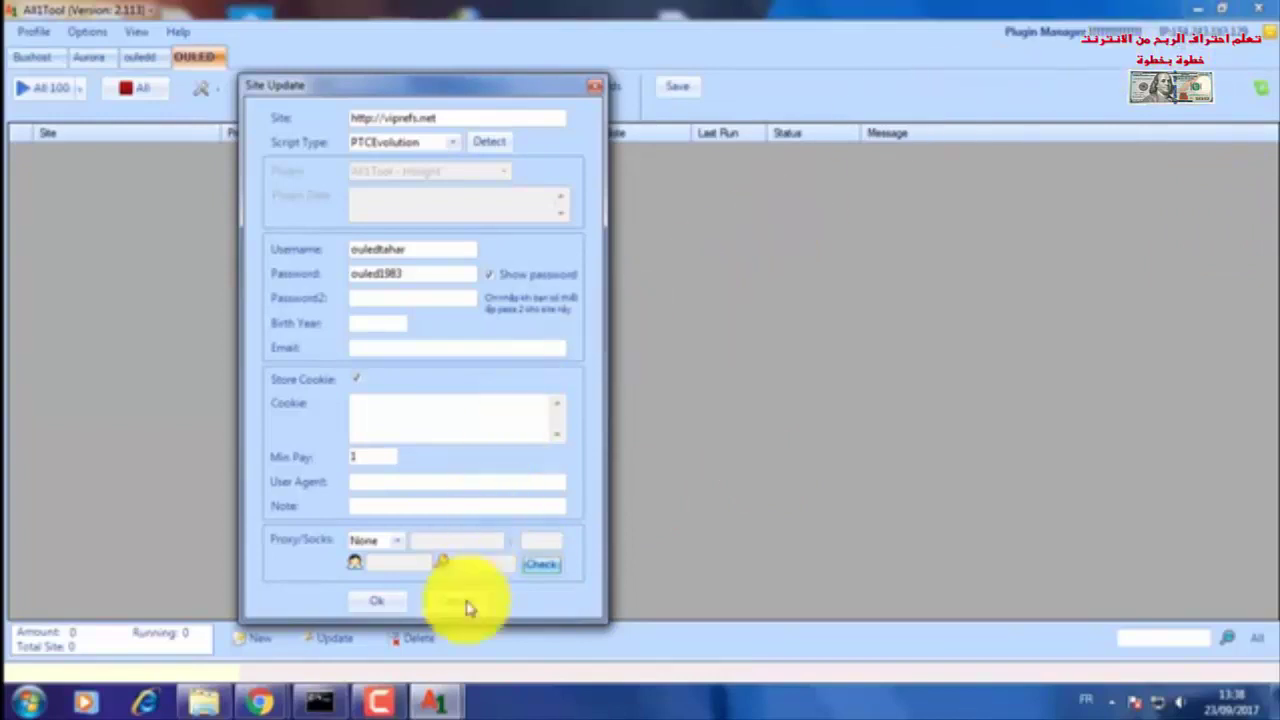
click(376, 601)
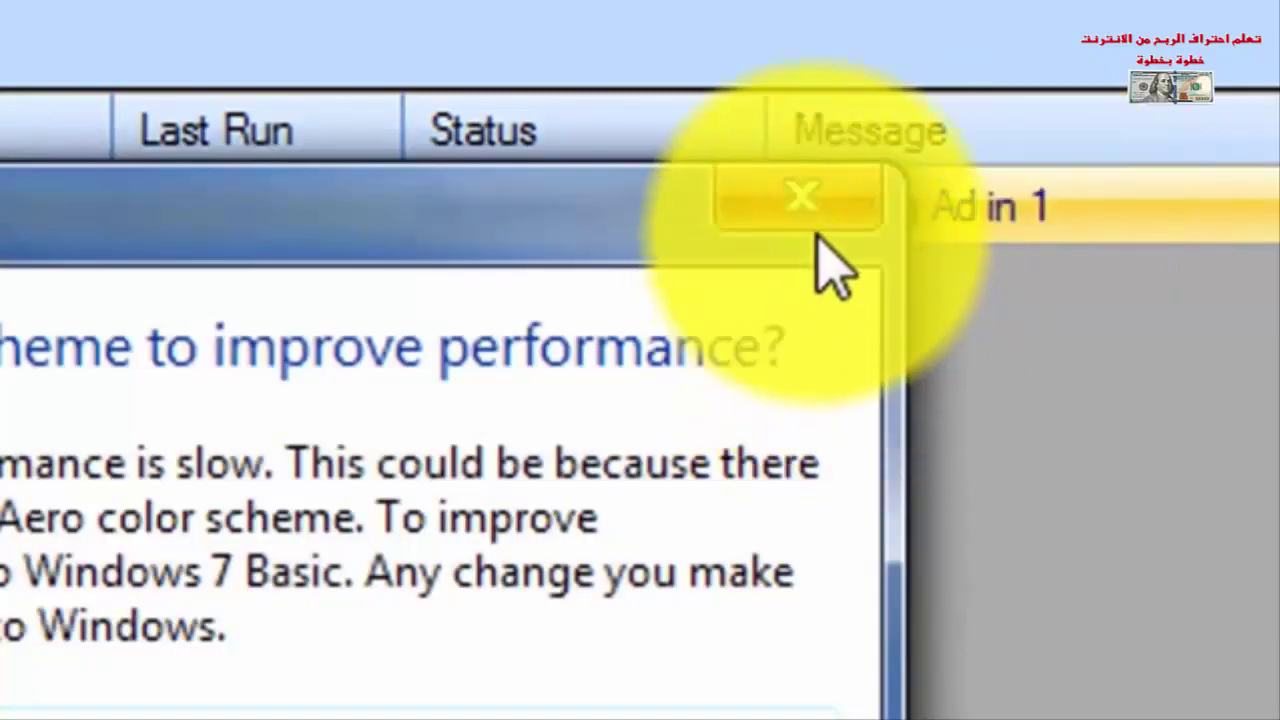
Step: Dismiss the Windows color-scheme prompt and examine the VIPRefs ads in Chrome, reloading the page to check which have been viewed
click(818, 228)
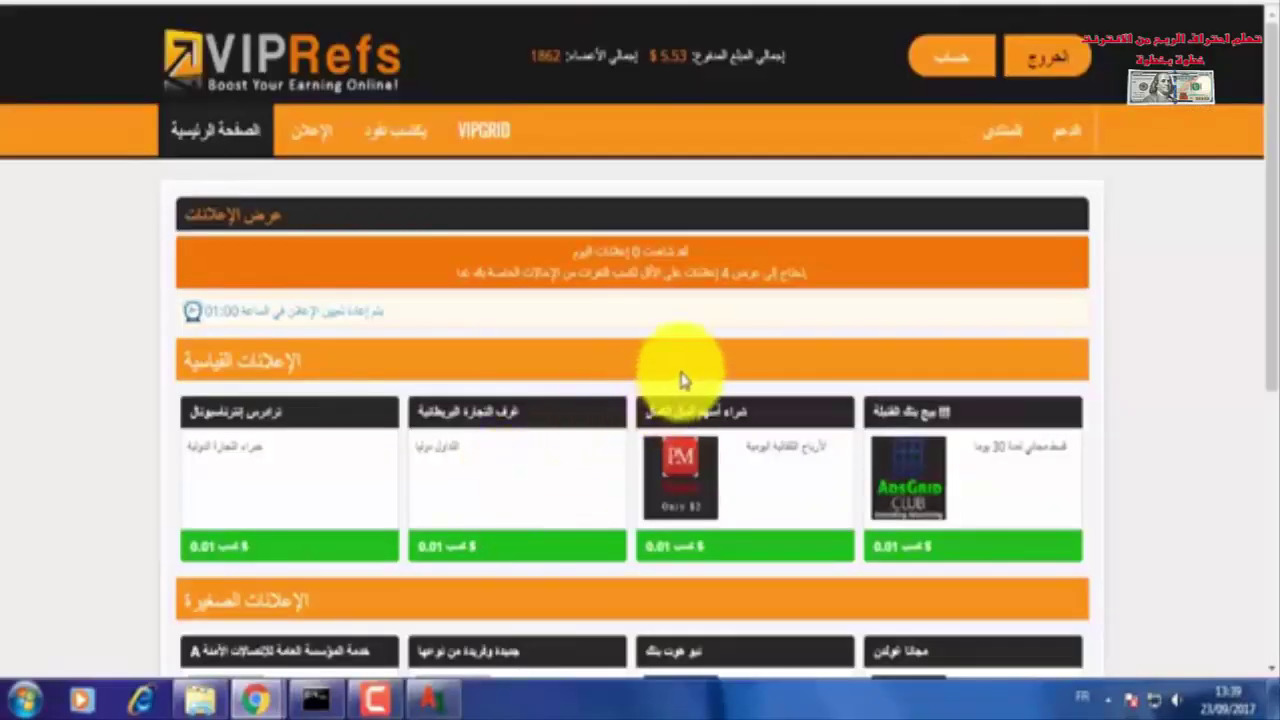
scroll(680, 377, down, 3)
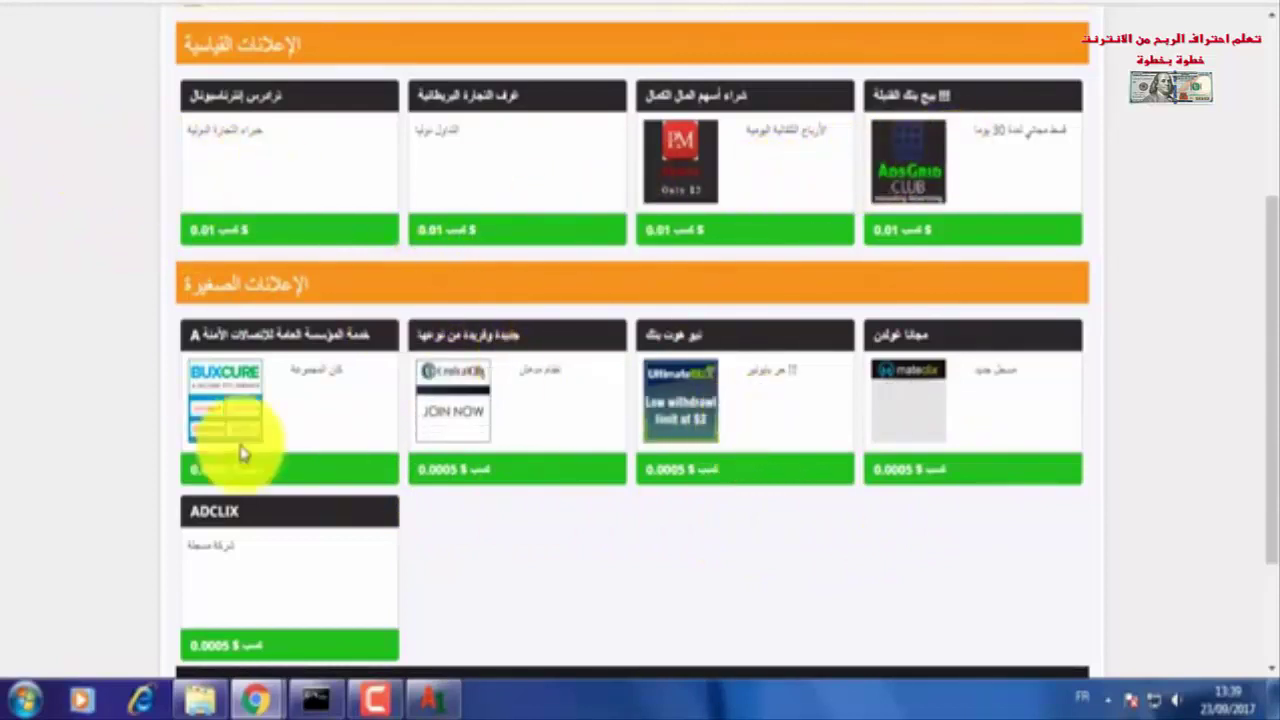
scroll(657, 486, up, 3)
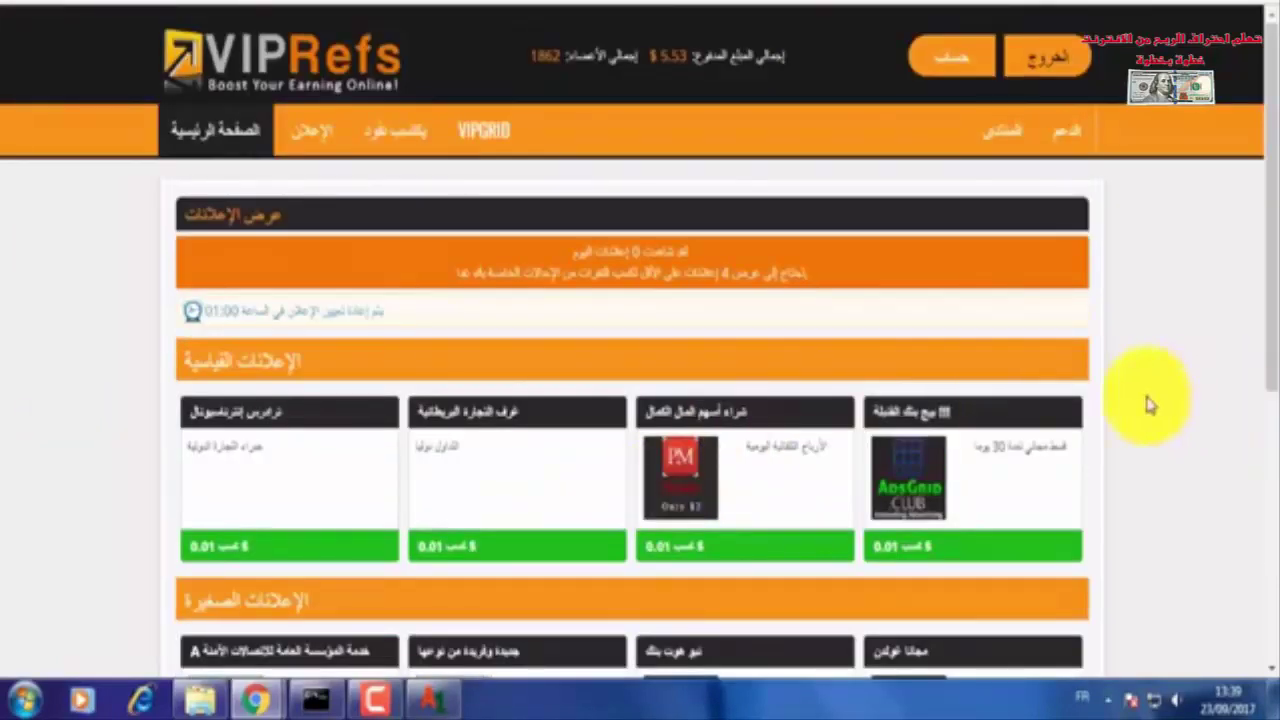
scroll(1150, 405, down, 2)
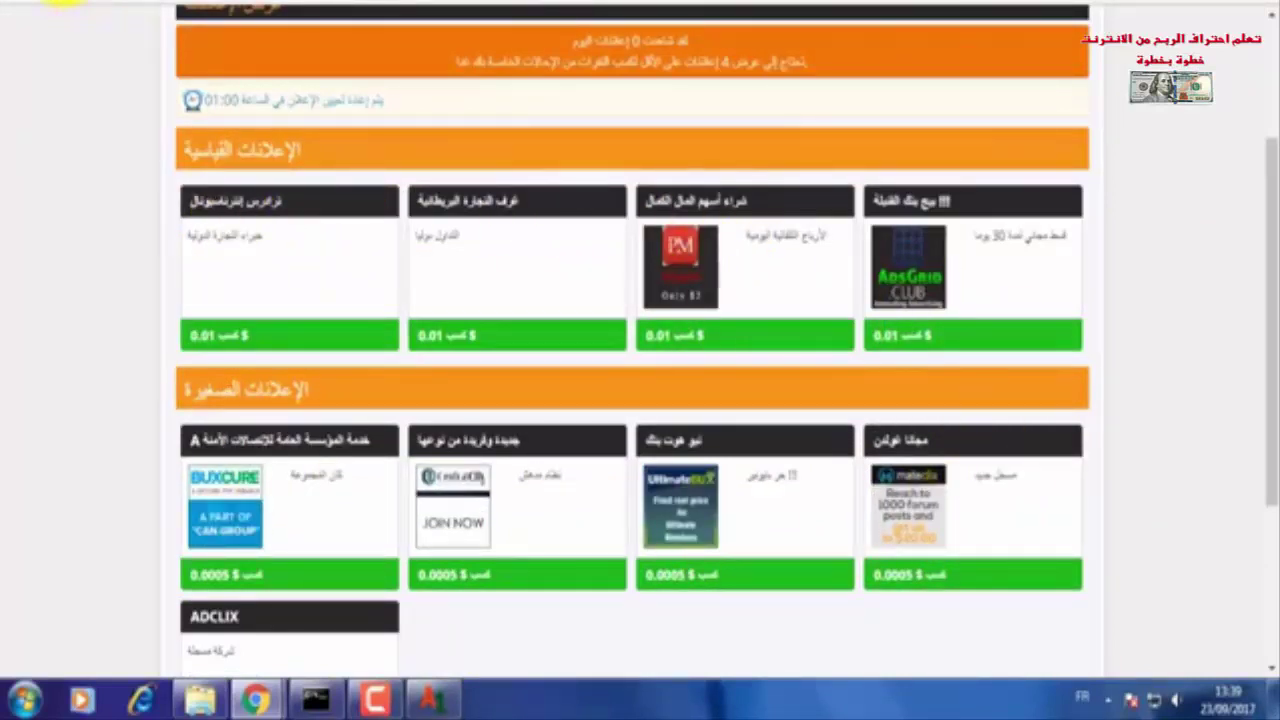
click(986, 491)
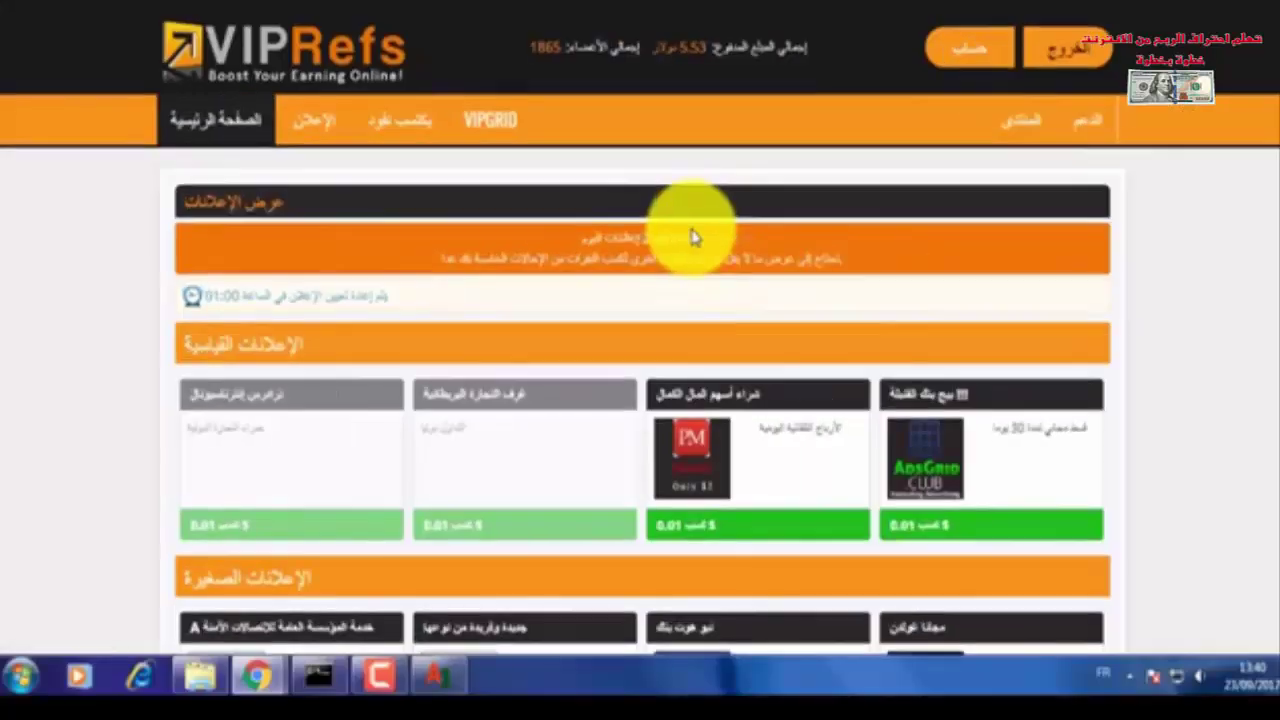
scroll(686, 229, down, 3)
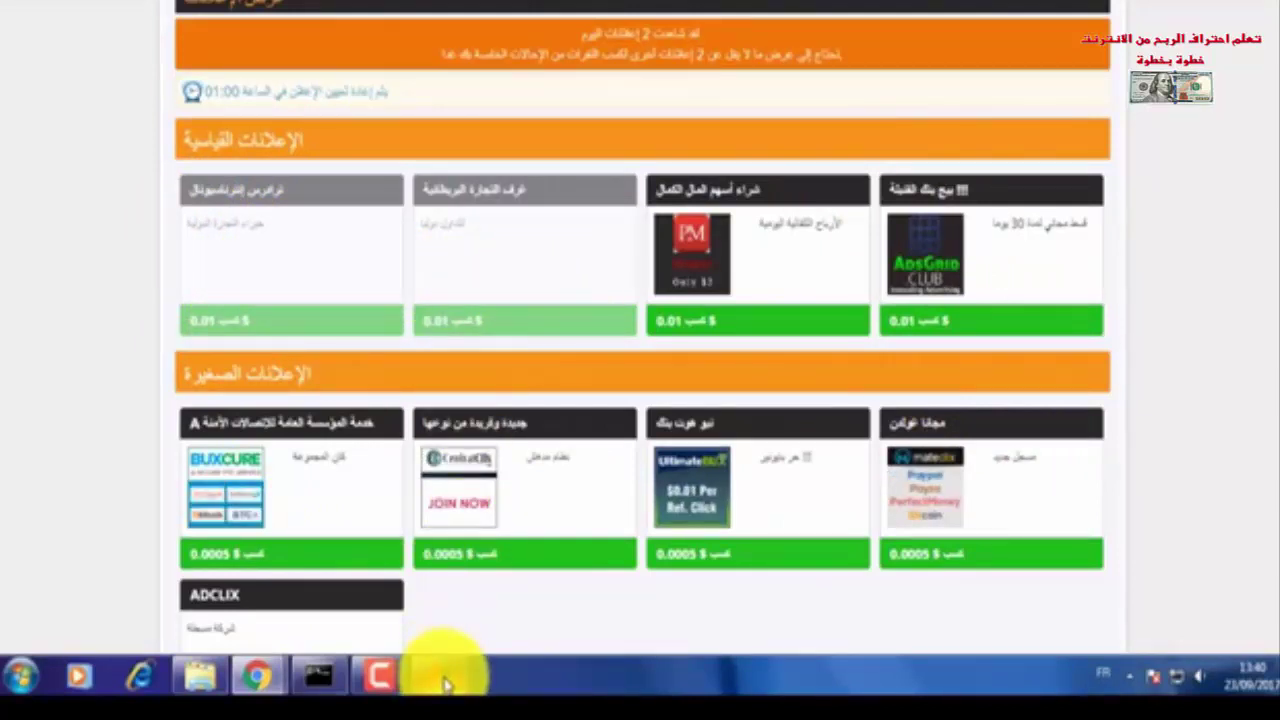
Step: Return to All1Tool to check the progress of viprefs.net, closing the Windows color-scheme prompt
click(440, 677)
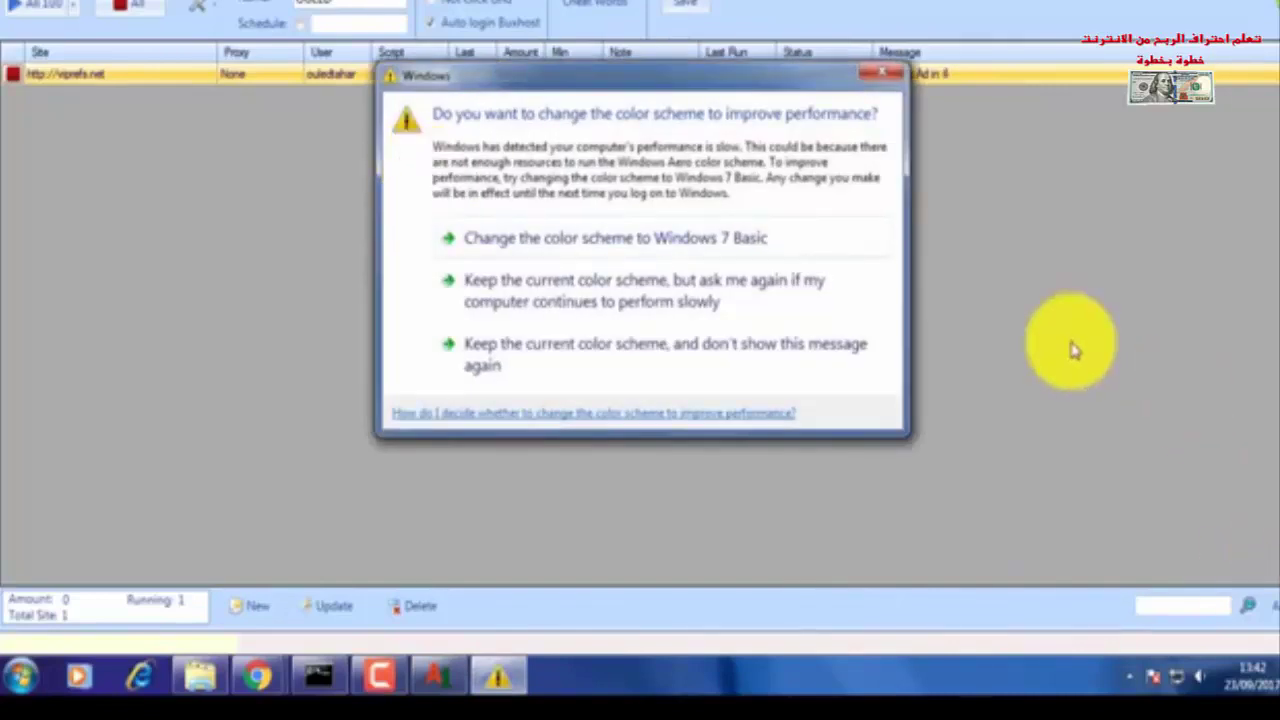
click(877, 74)
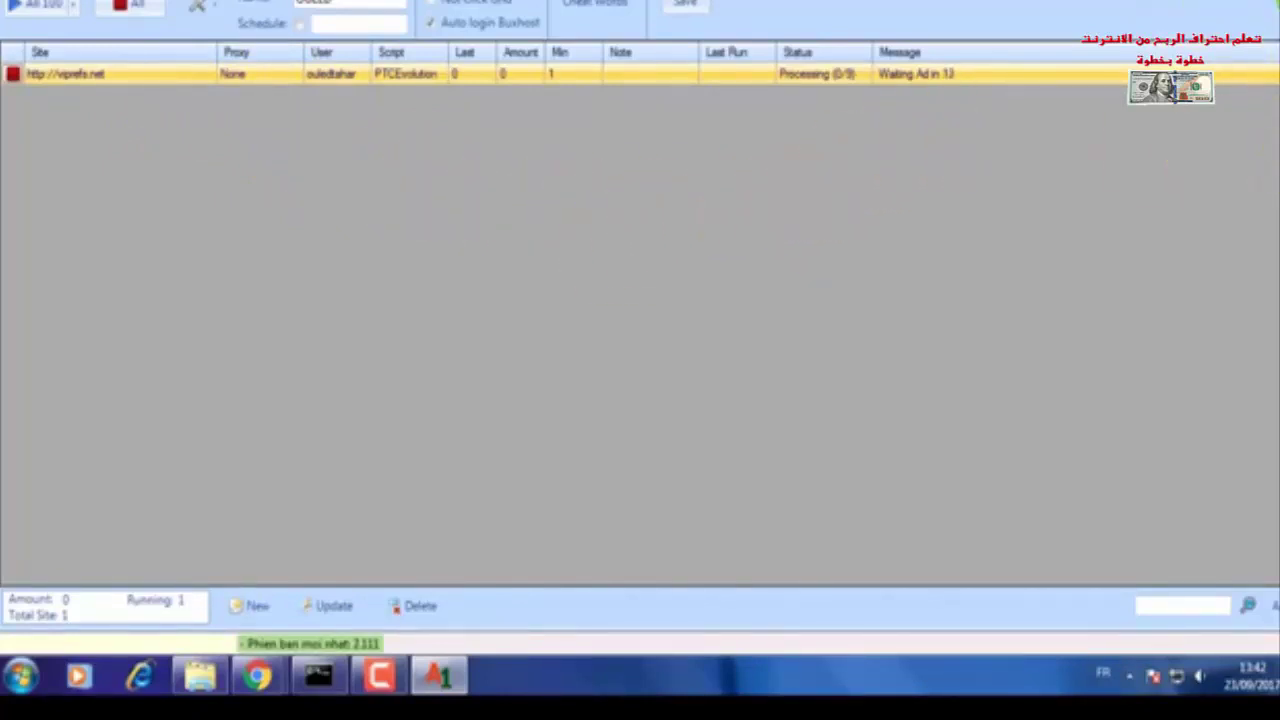
key(super+d)
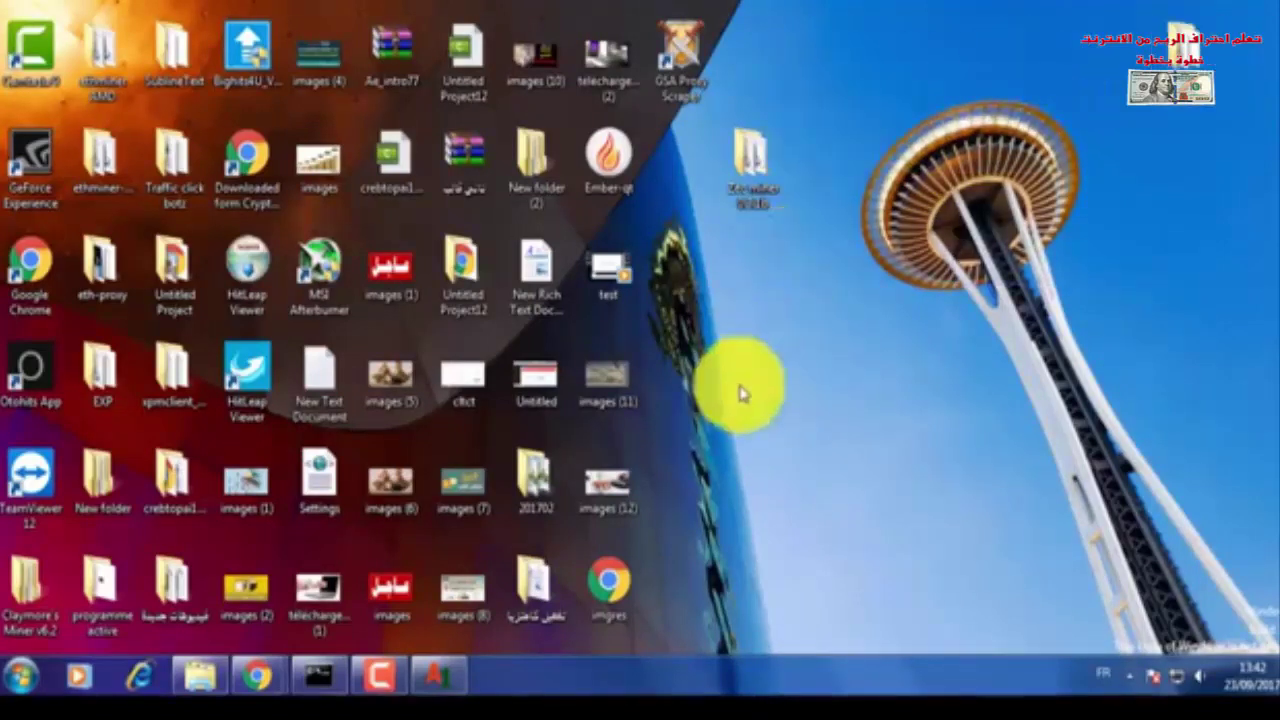
click(380, 672)
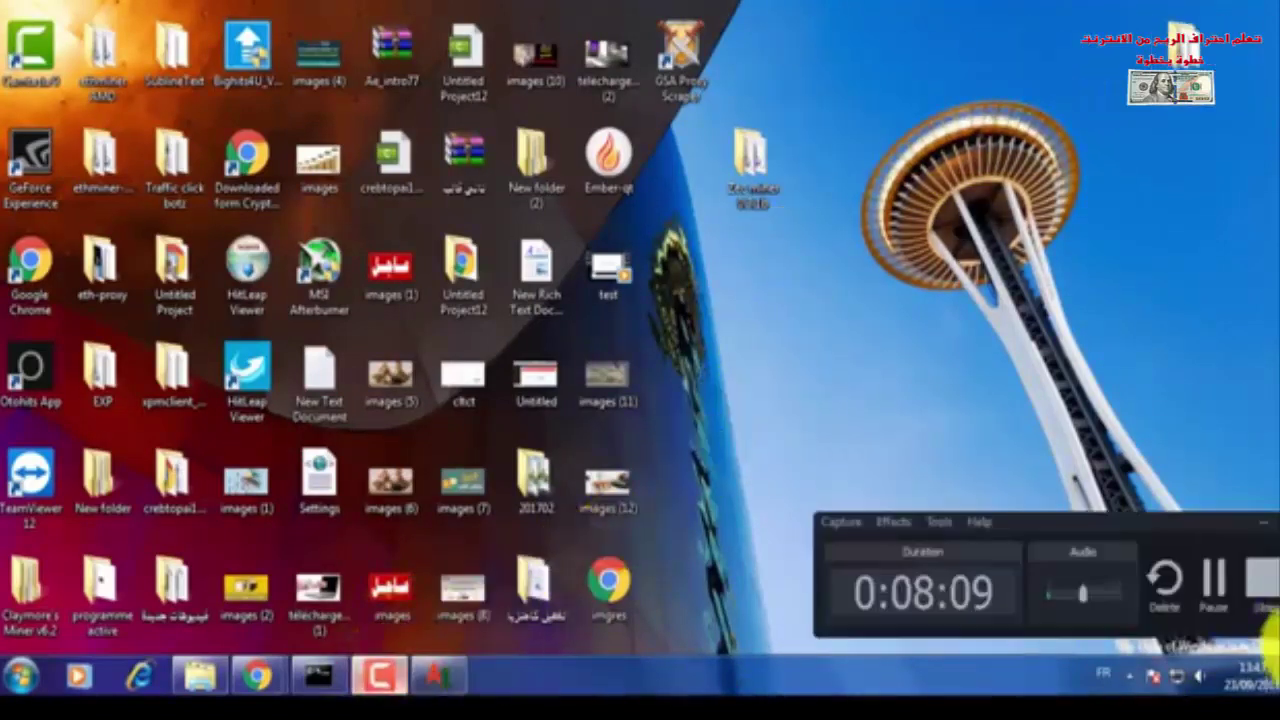